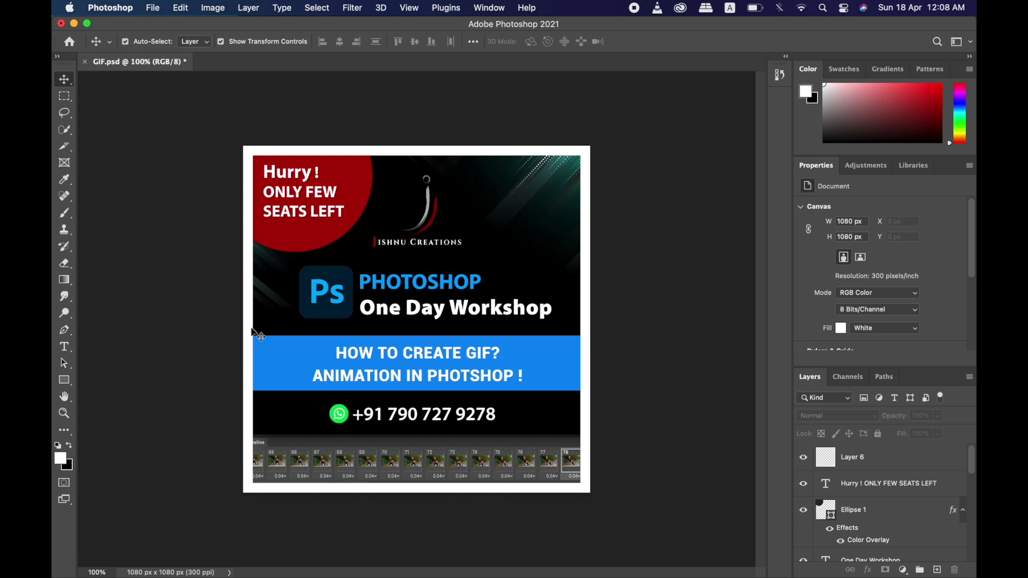
Select the Rectangular Marquee tool, after briefly trying the Move tool.
left_click(64, 97)
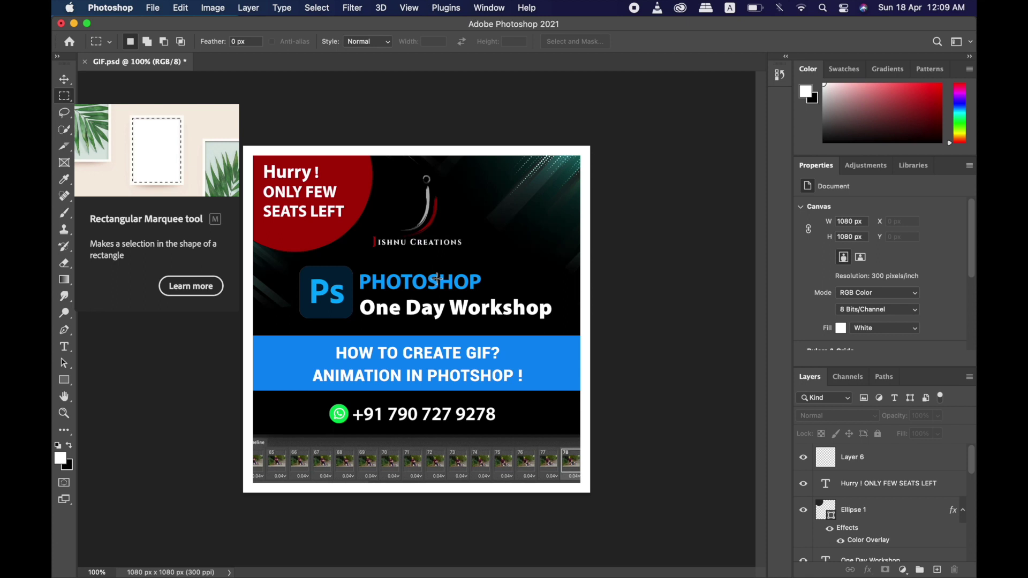
left_click(64, 84)
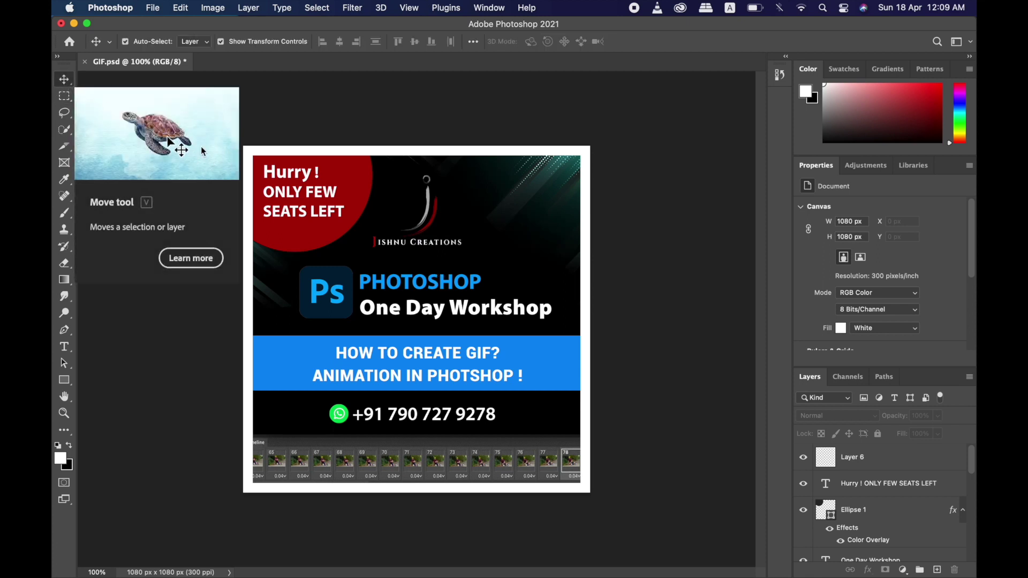
left_click(63, 97)
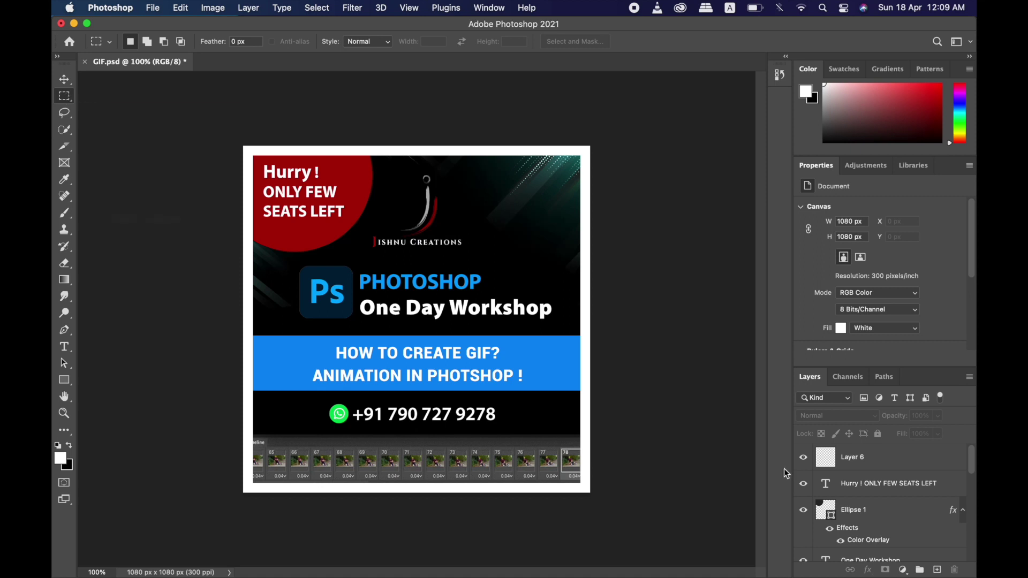
Delete Layer 6 and float the Layers panel, enlarged to show all layers.
left_click(854, 462)
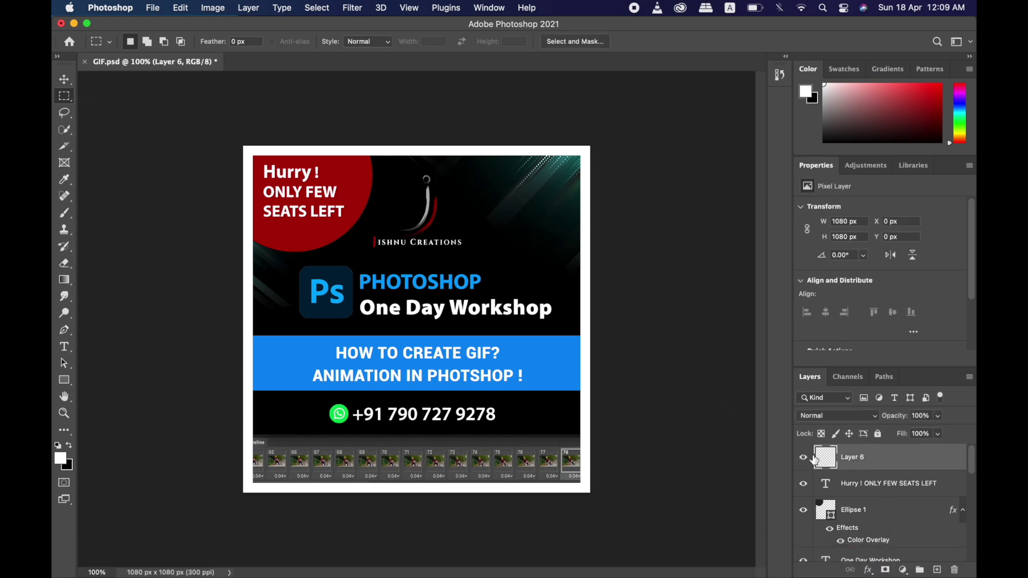
key("Delete")
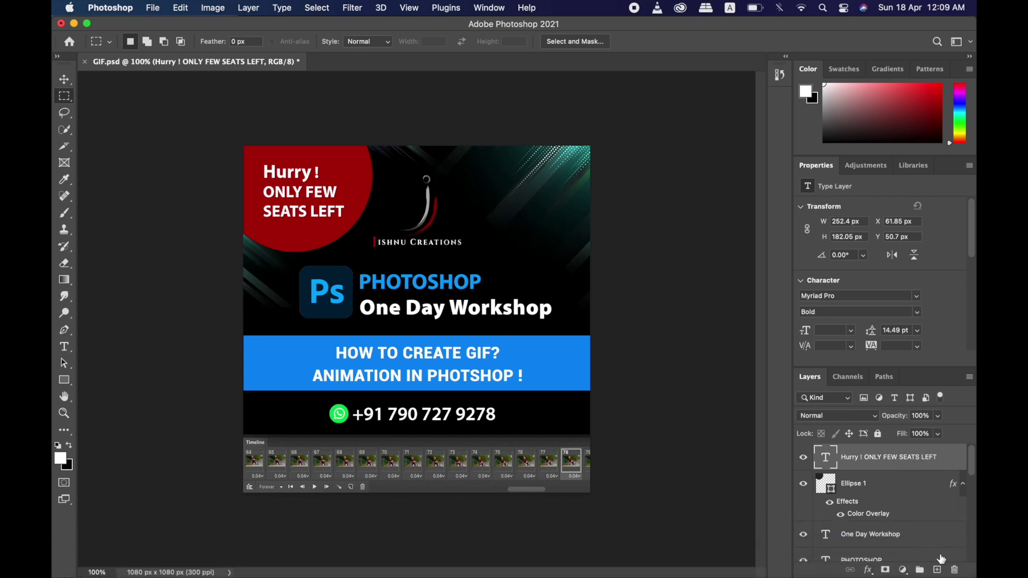
left_click_drag(812, 382, 590, 65)
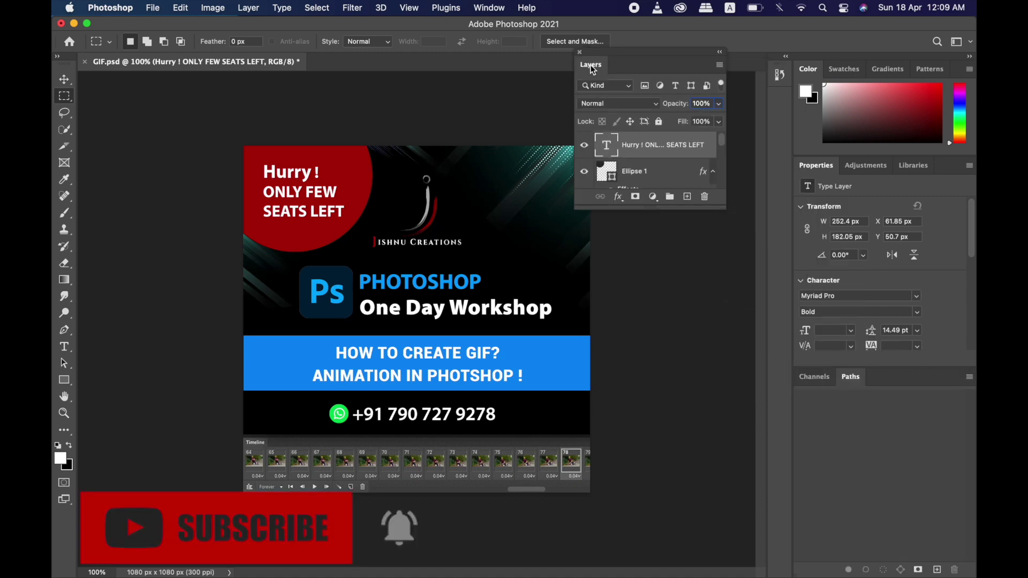
left_click_drag(661, 212, 705, 502)
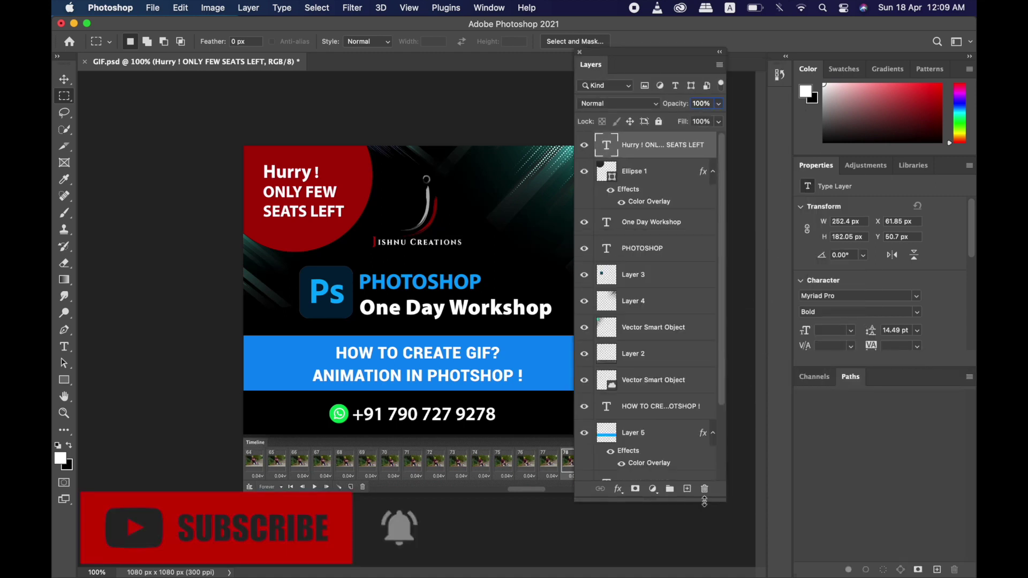
left_click_drag(658, 56, 700, 52)
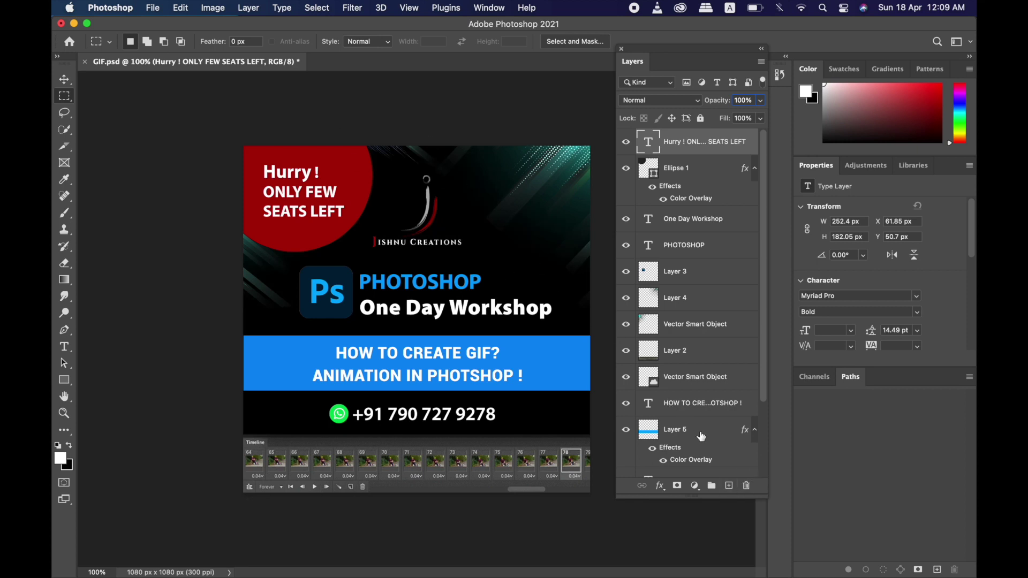
Add a new empty Layer 6 and marquee-select the whole canvas corner to corner.
left_click(729, 487)
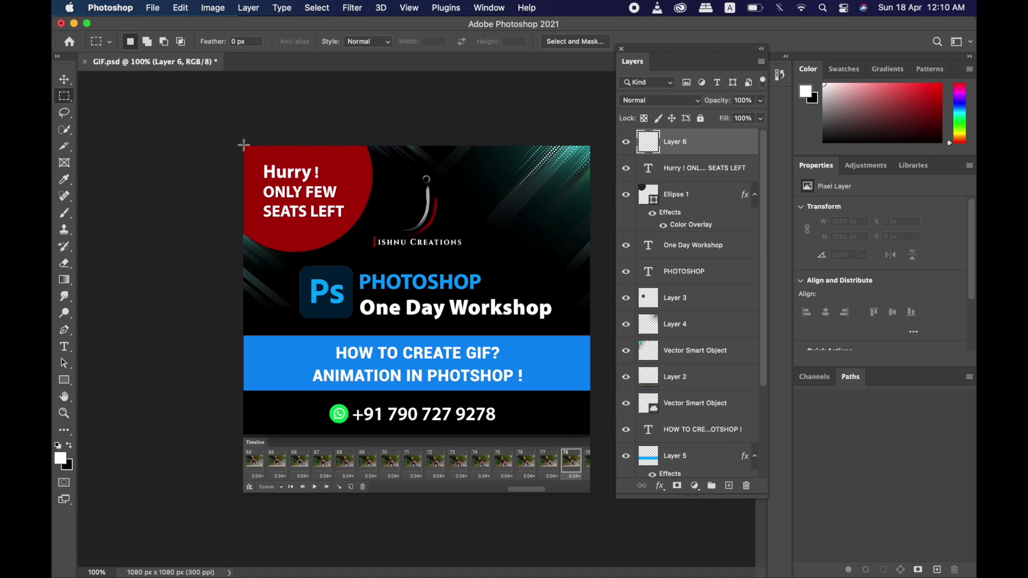
left_click_drag(243, 145, 591, 495)
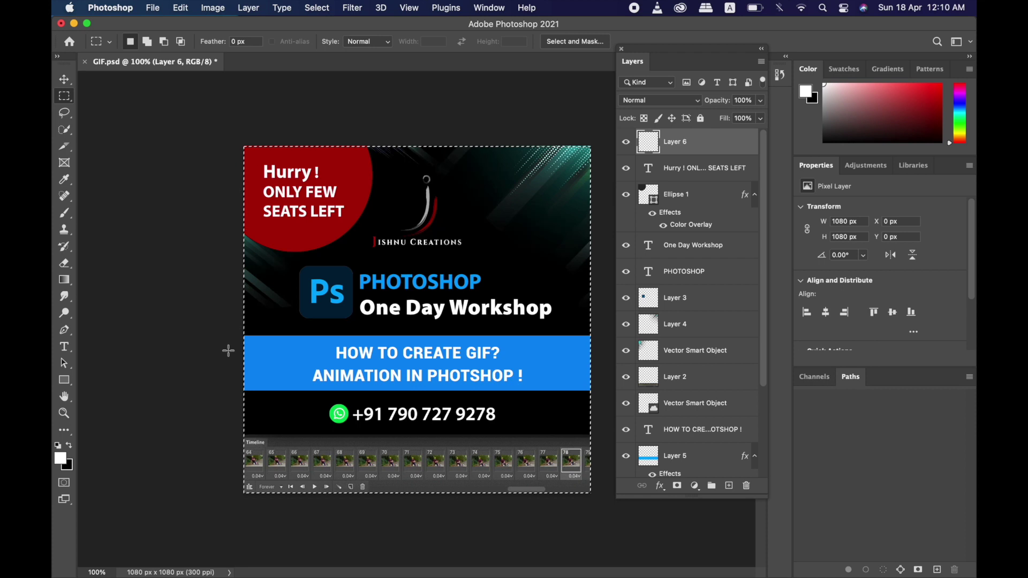
In Edit > Stroke, set width to 20 px and colour to white, keeping Inside location.
left_click(180, 8)
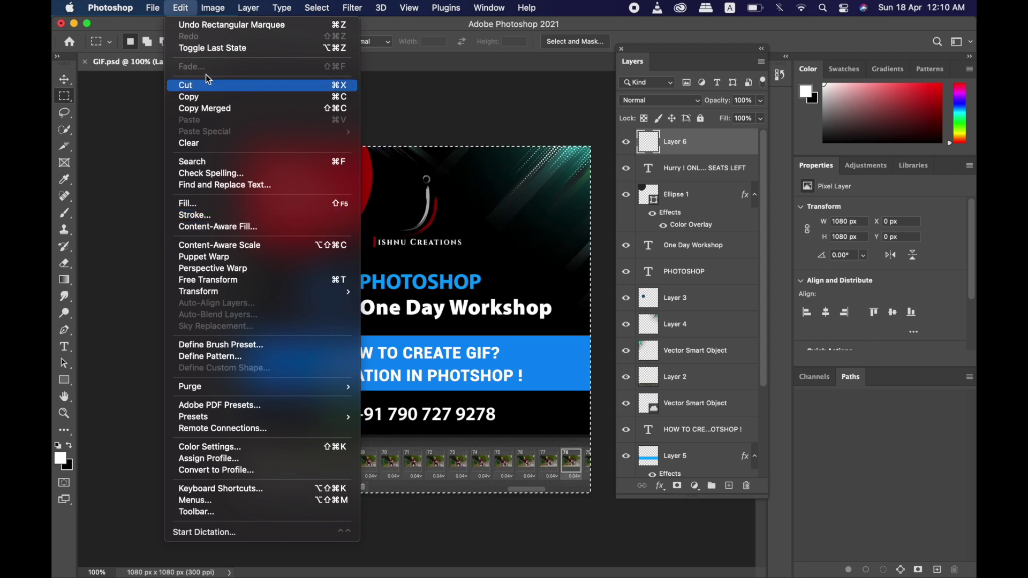
left_click(204, 215)
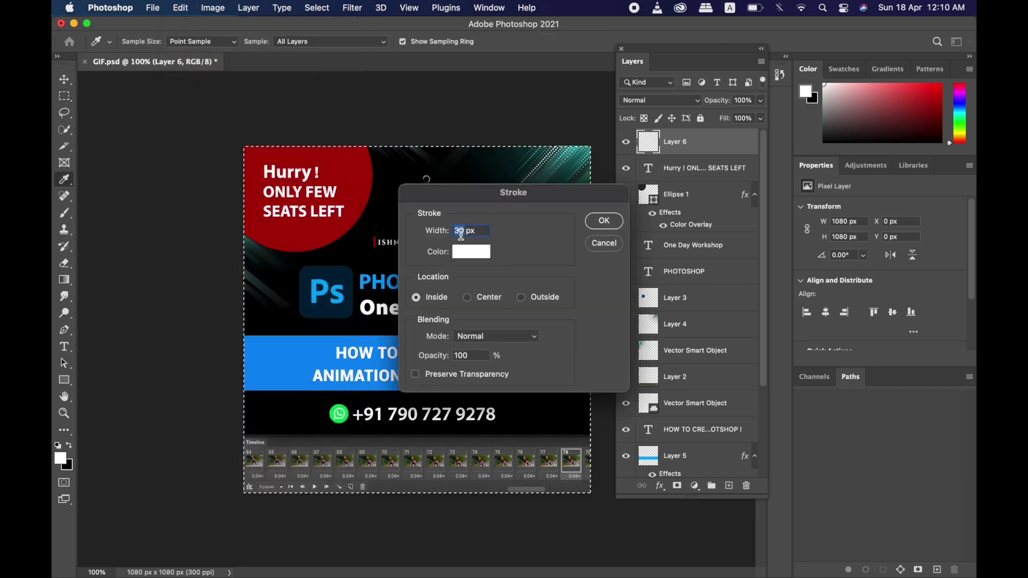
left_click(462, 233)
key("BackSpace")
key("BackSpace")
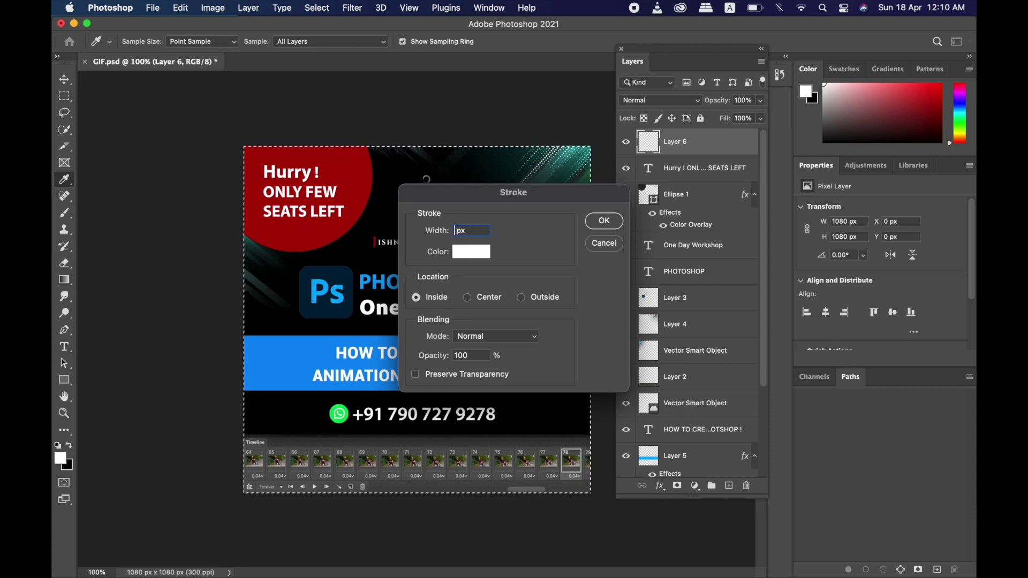
type("20")
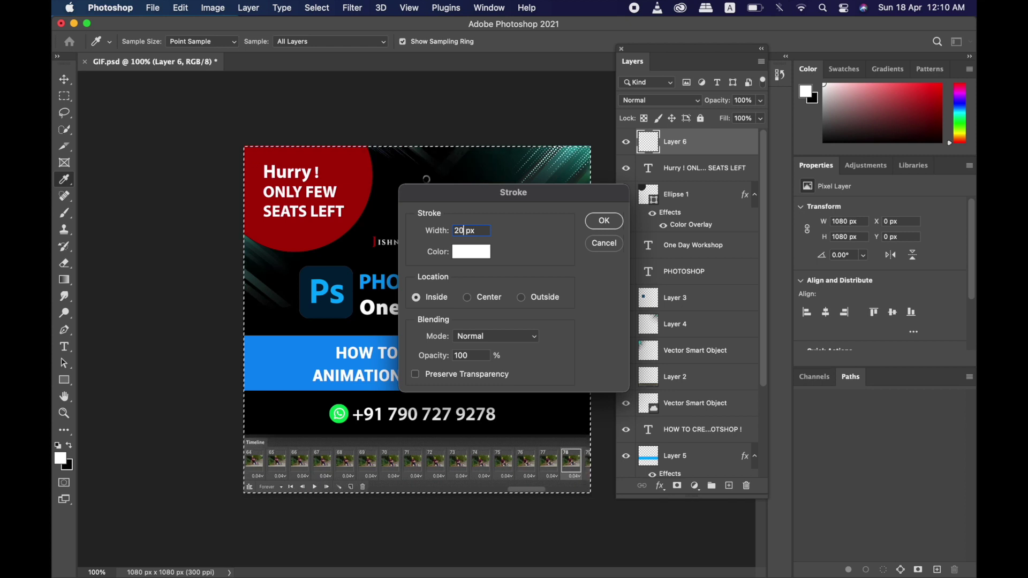
left_click(467, 250)
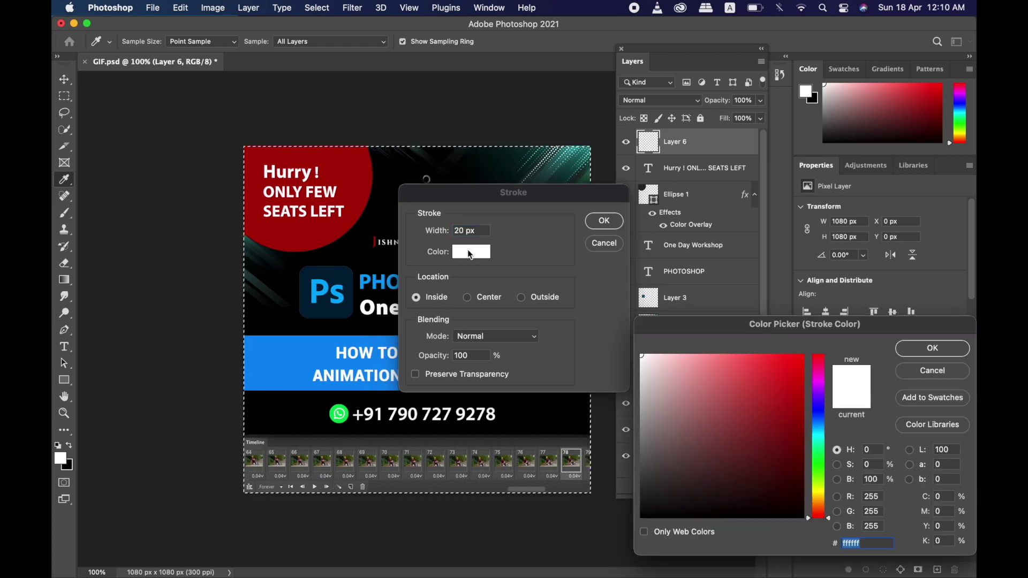
left_click_drag(780, 380, 780, 475)
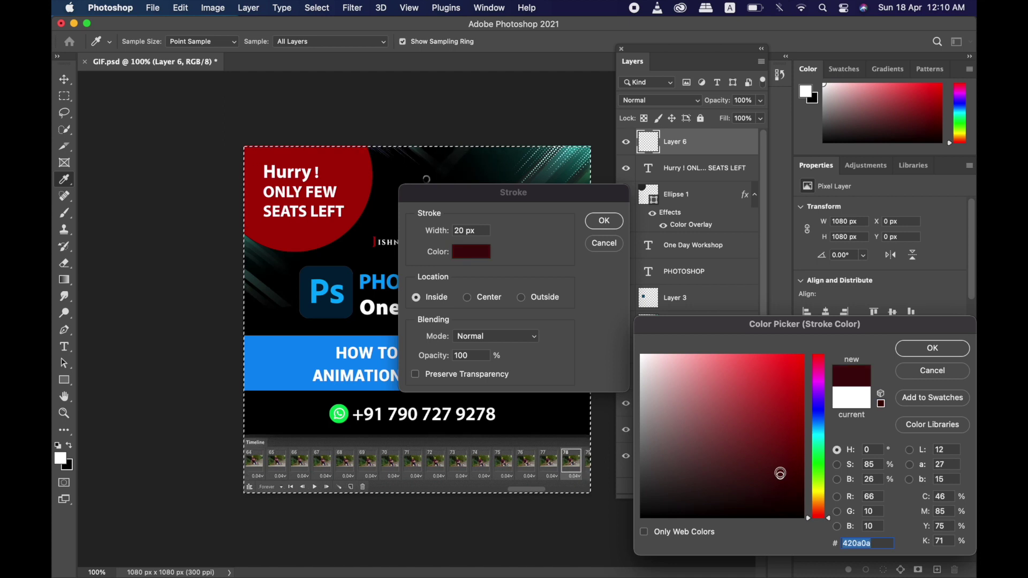
left_click(822, 397)
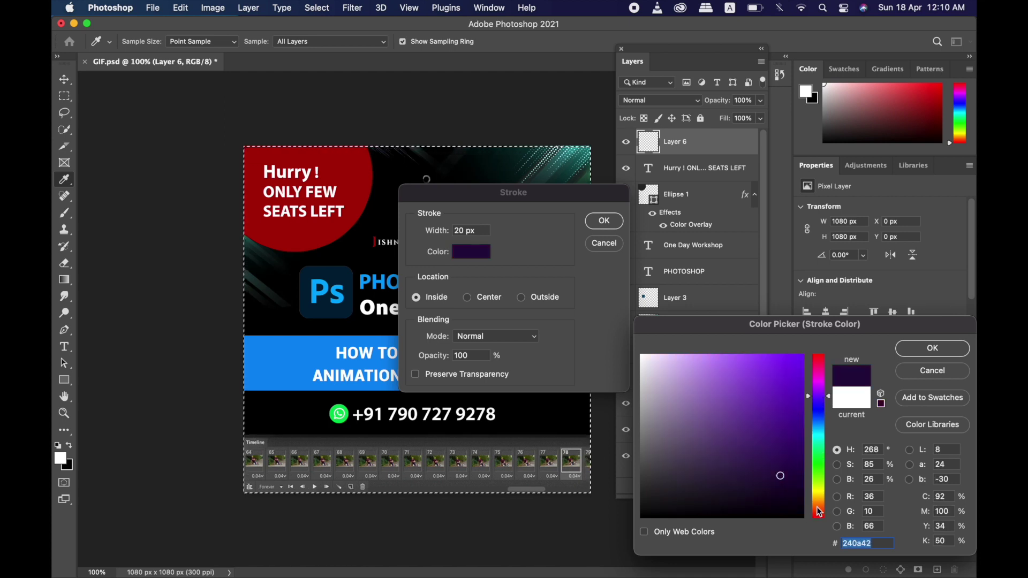
left_click(819, 463)
left_click_drag(792, 453, 741, 433)
left_click_drag(662, 388, 628, 351)
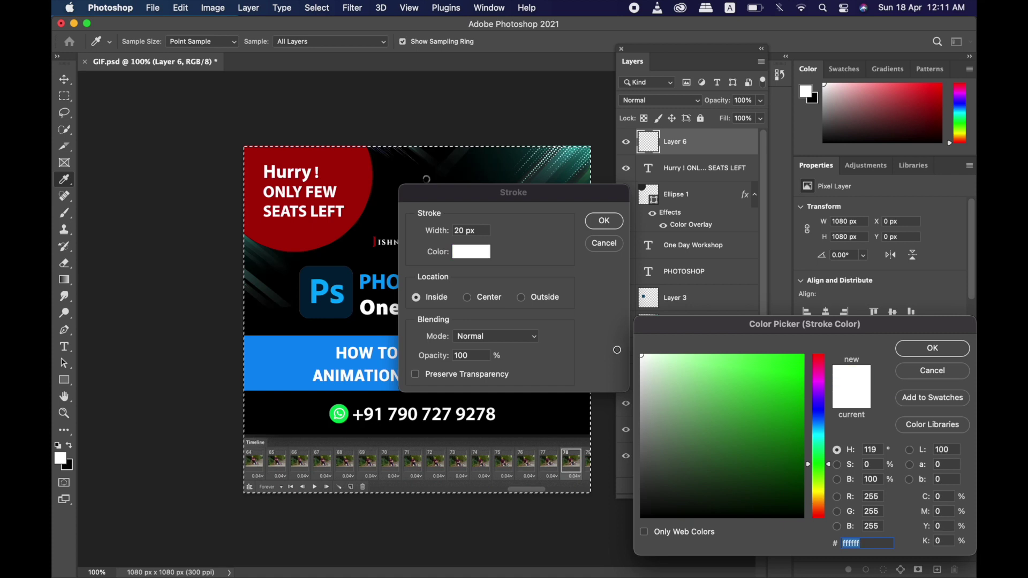
left_click(930, 351)
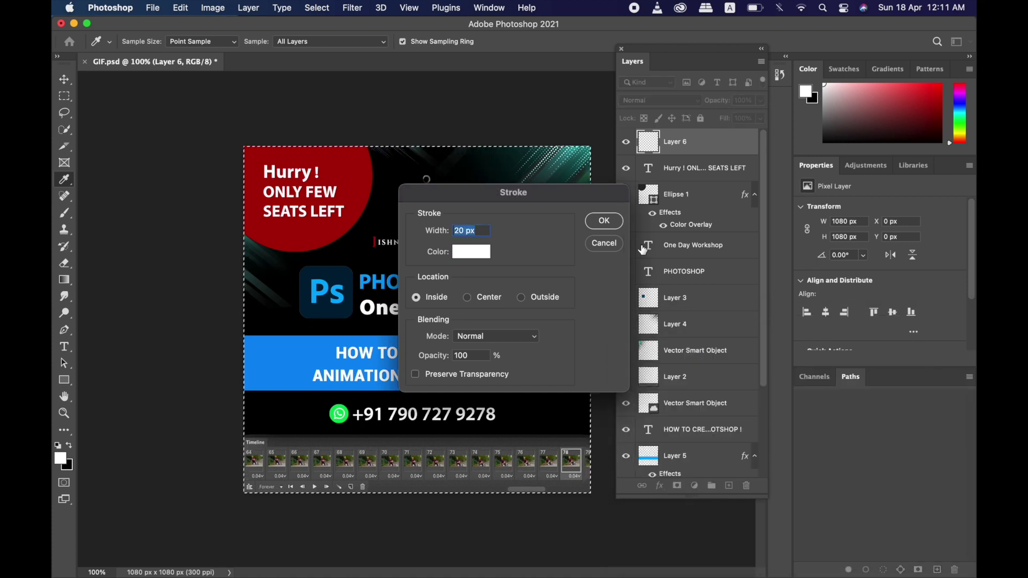
Apply the 20 px white inside stroke, then deselect the poster.
left_click(597, 230)
key("m")
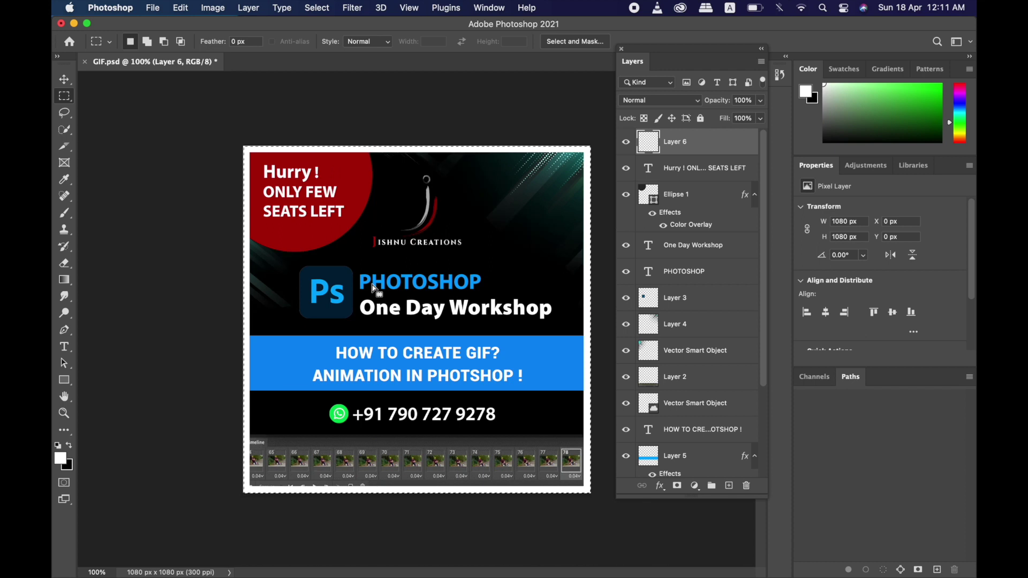
key("super+d")
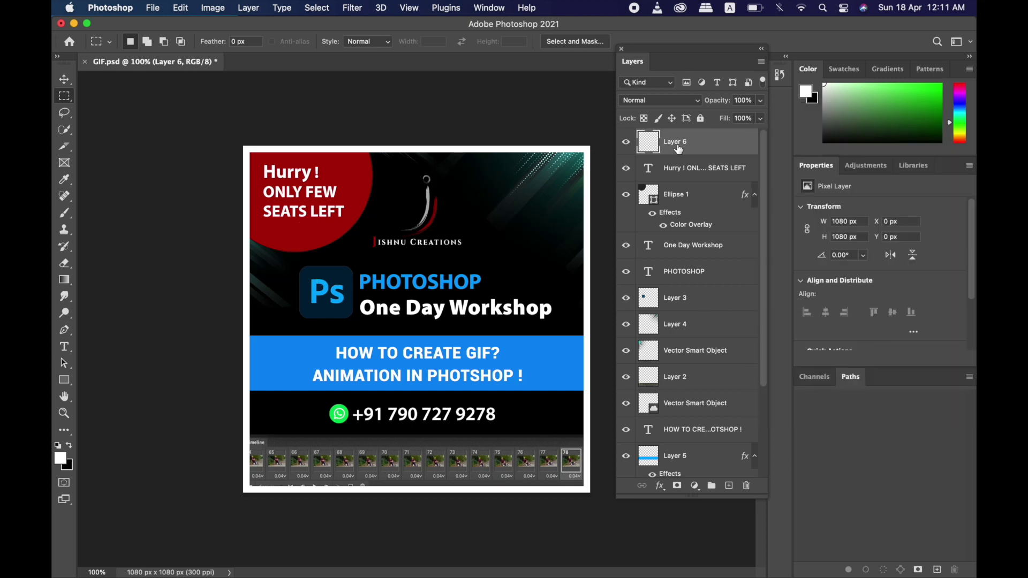
Delete the stroked layer, add a new layer, and select the full 1080 × 1080 canvas.
key("BackSpace")
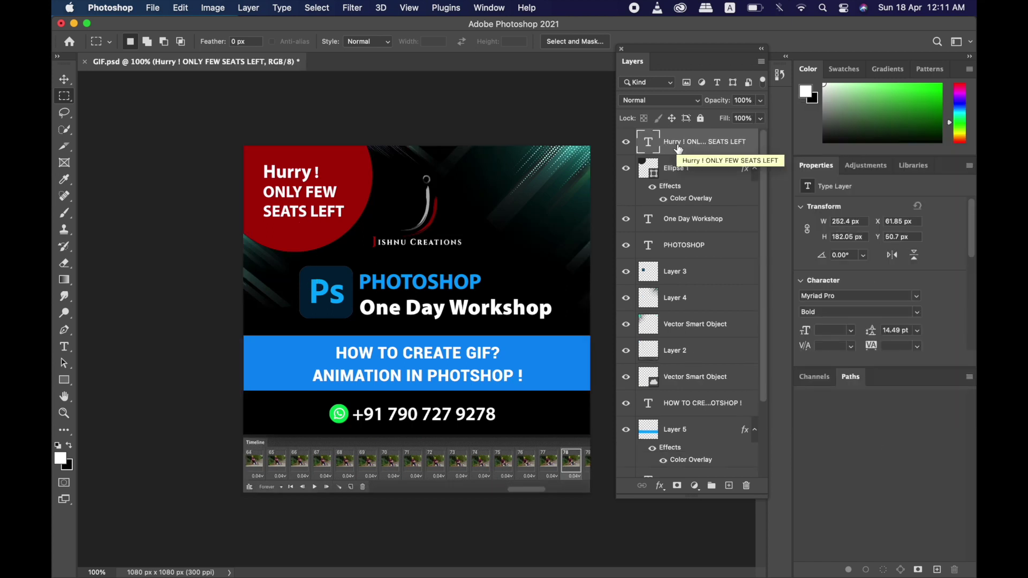
left_click(729, 487)
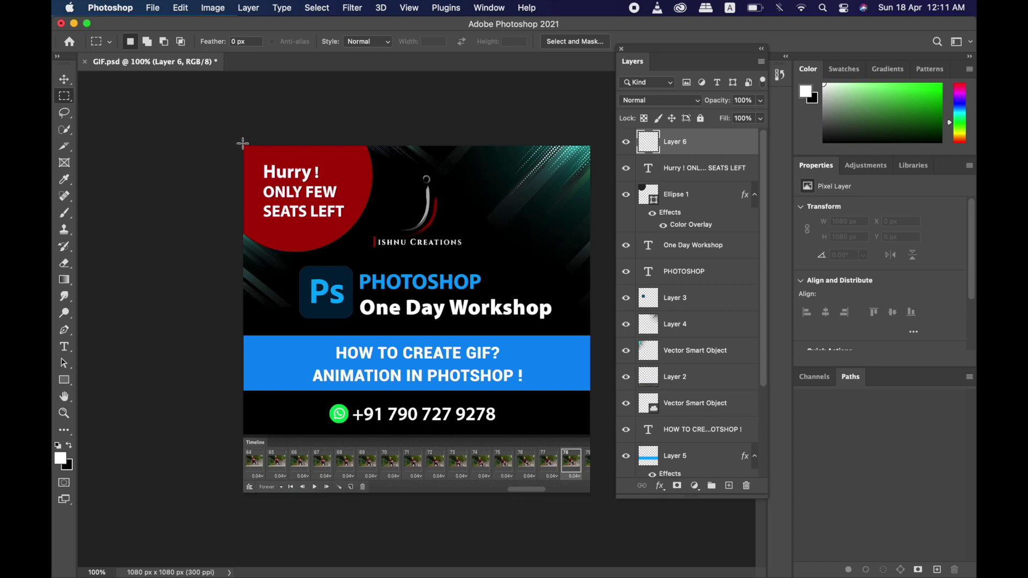
left_click_drag(242, 143, 705, 520)
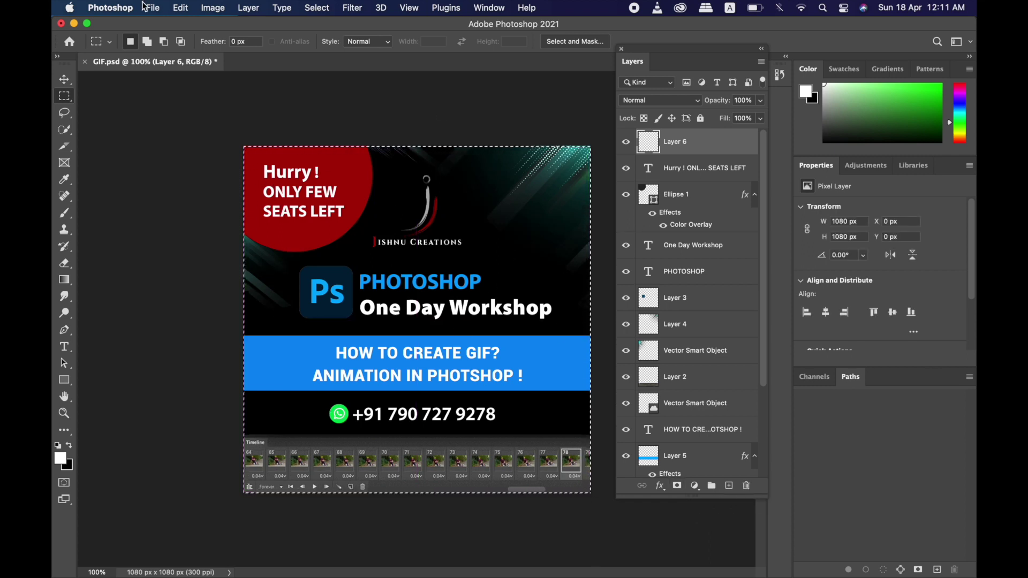
Reapply Edit > Stroke at 20 px white Inside, confirming white in the Color Picker.
left_click(173, 9)
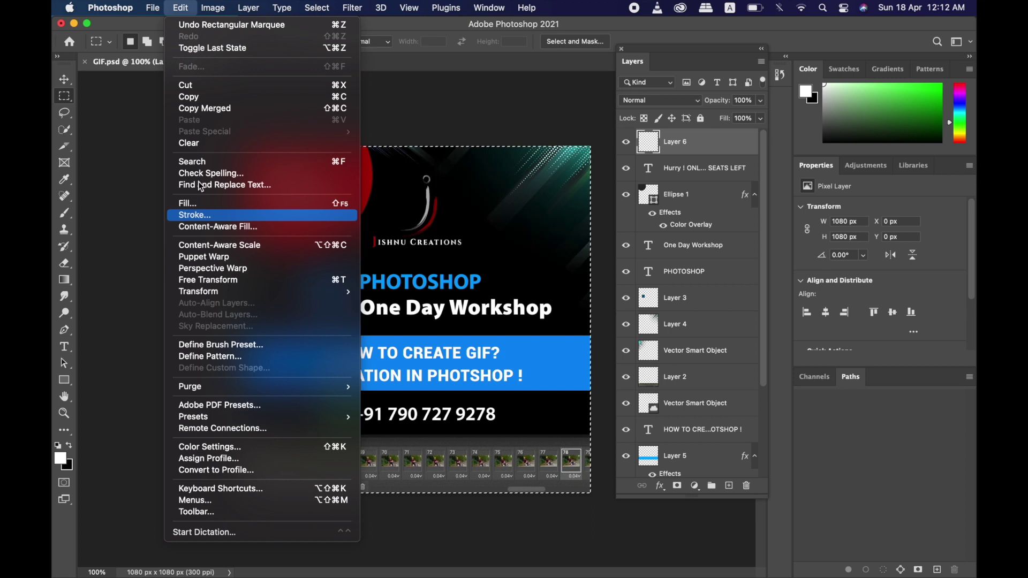
left_click(206, 217)
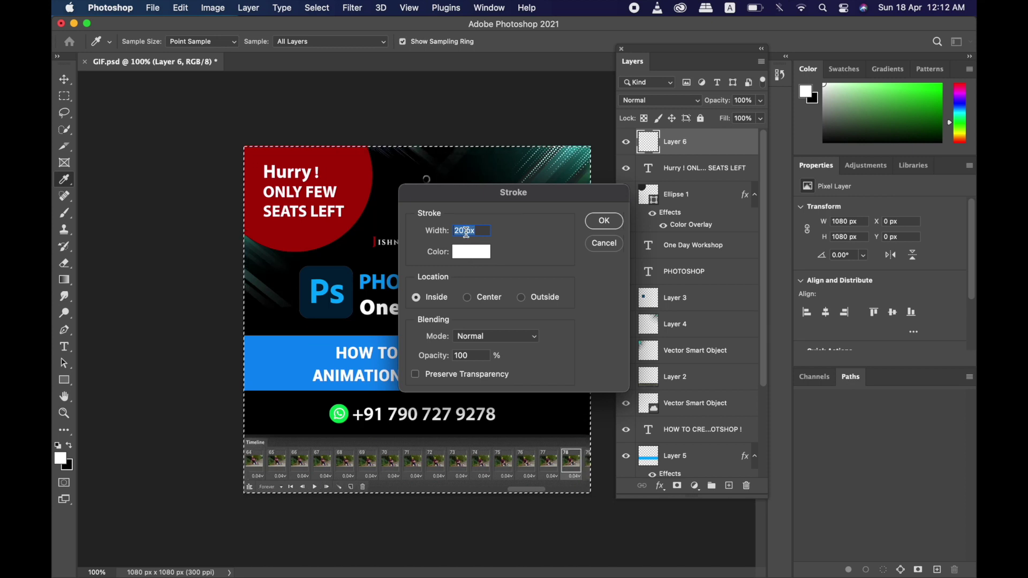
left_click(472, 252)
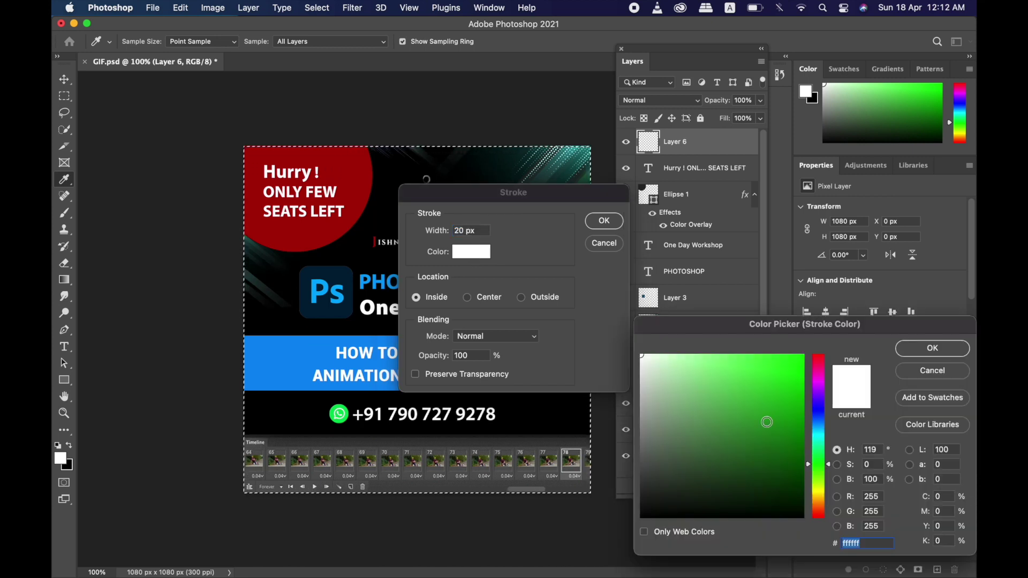
left_click(932, 348)
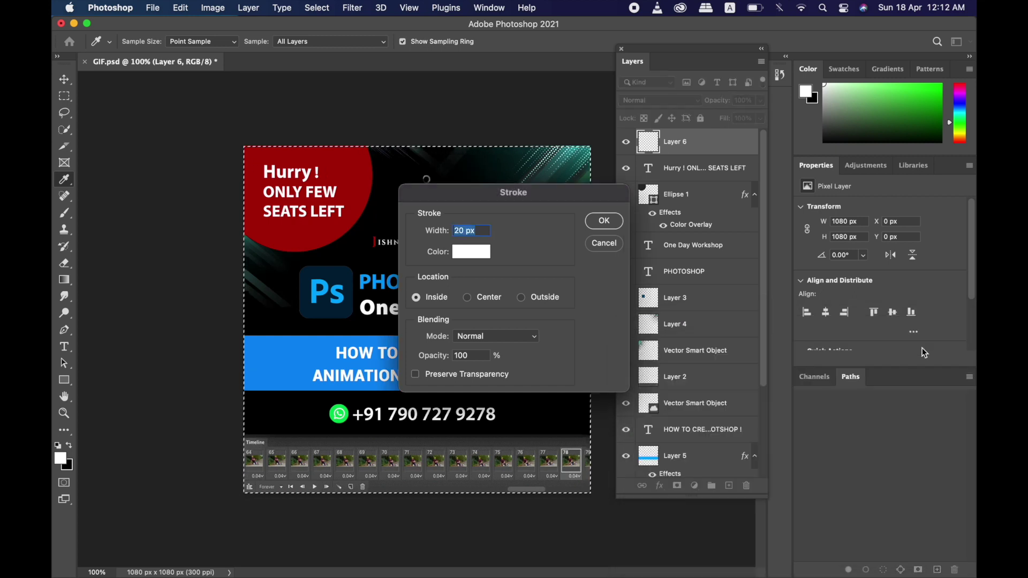
left_click(604, 221)
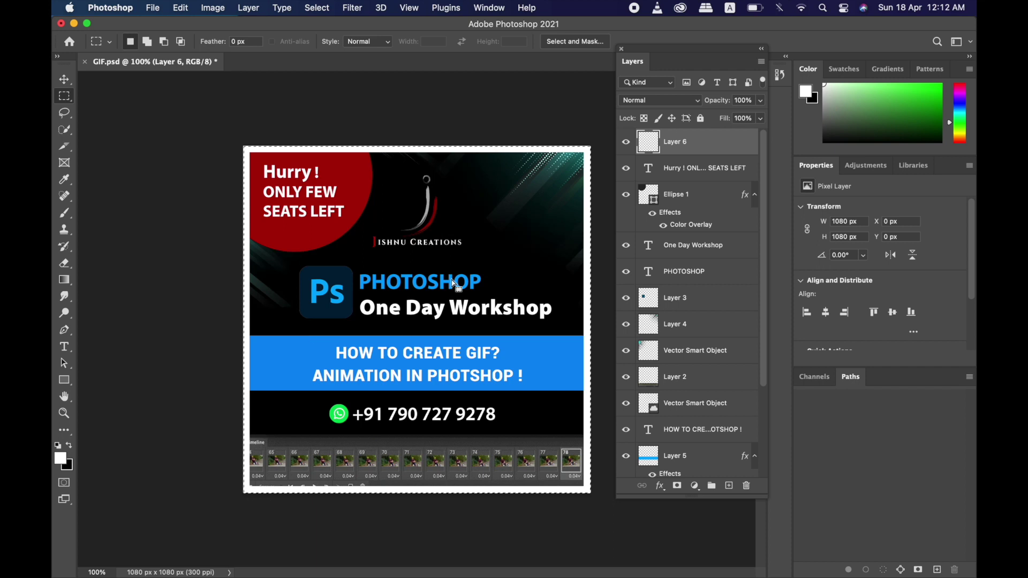